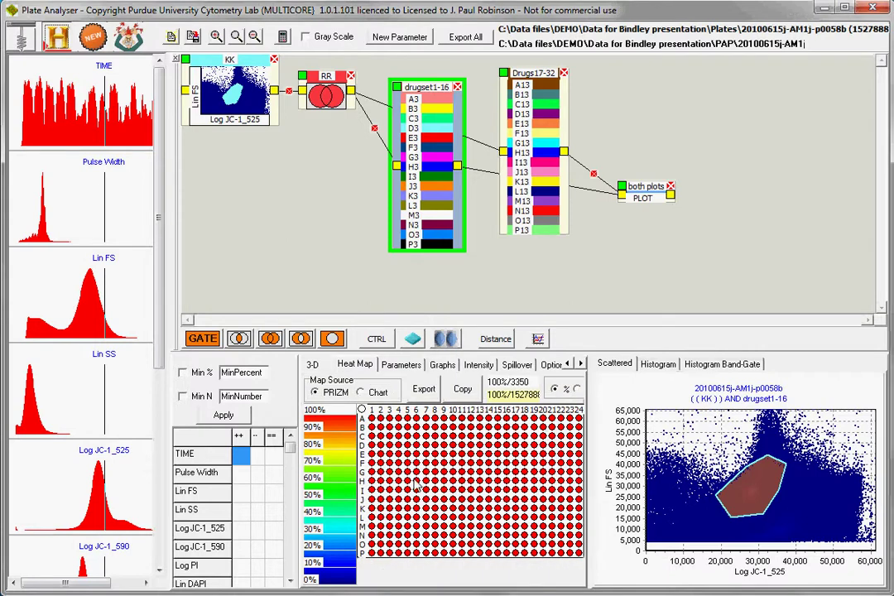
# Step: View the drugset1-16 results as a 3-D plate plot and as concentration-response graphs
pyautogui.click(313, 367)
pyautogui.moveTo(455, 371); pyautogui.dragTo(488, 446)
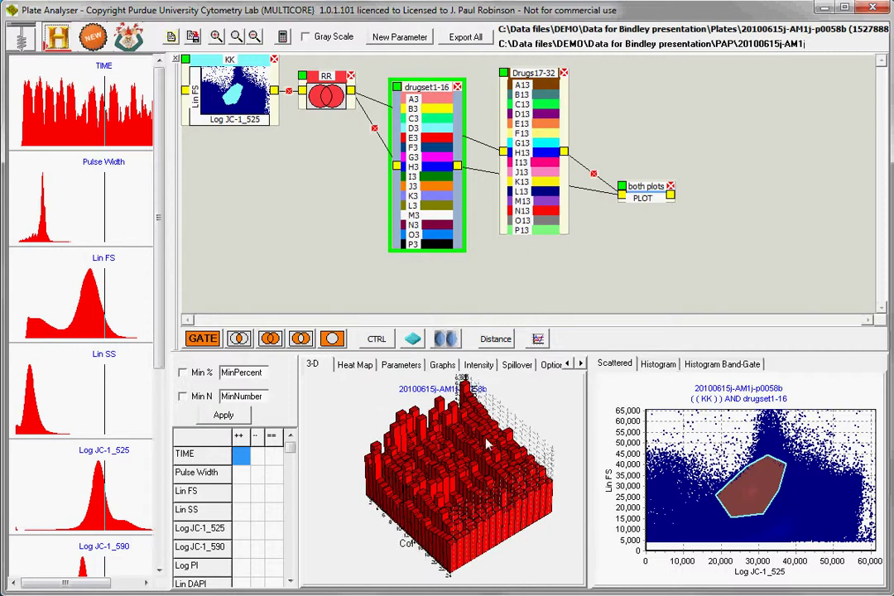
pyautogui.click(443, 366)
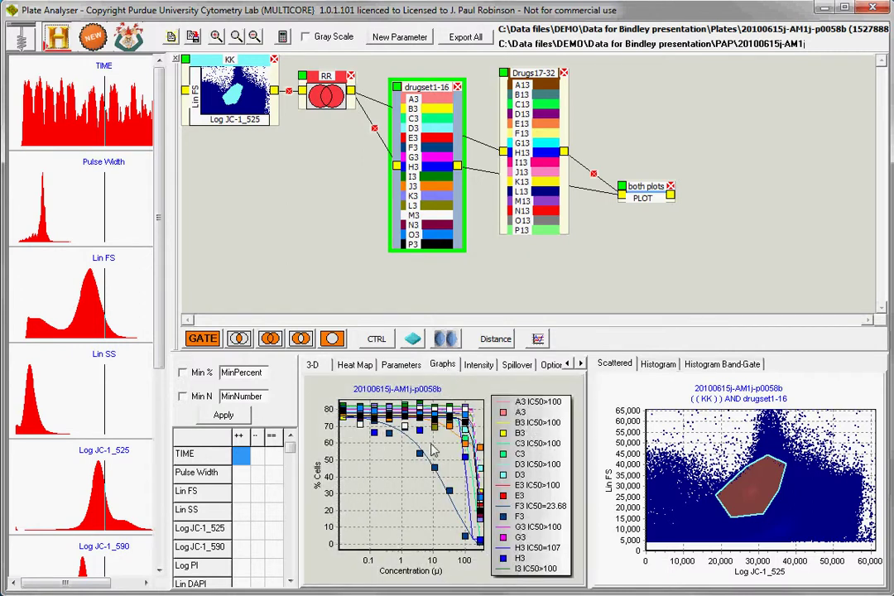
# Step: Plot the Lin FS intensity against concentration for drugset1-16 and try different widths for the plot area
pyautogui.click(478, 365)
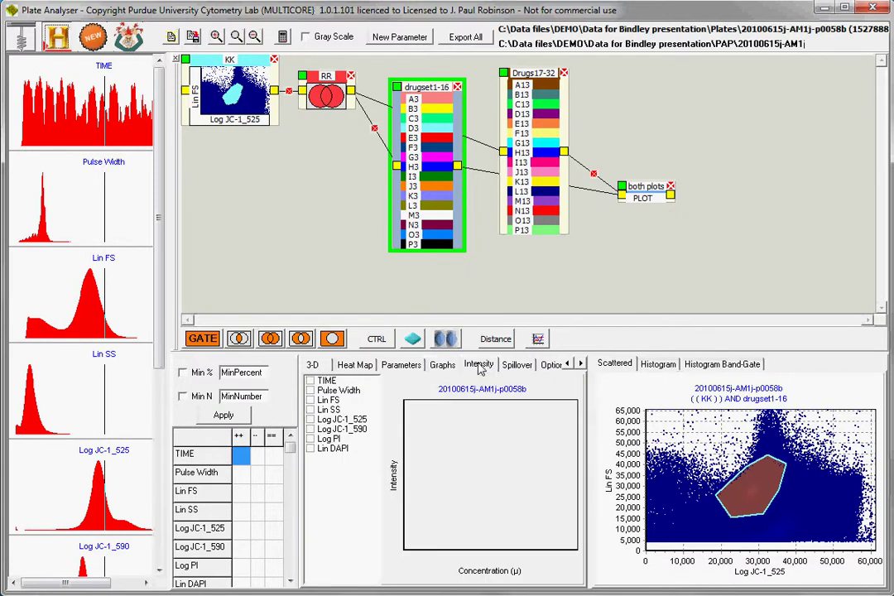
pyautogui.click(312, 401)
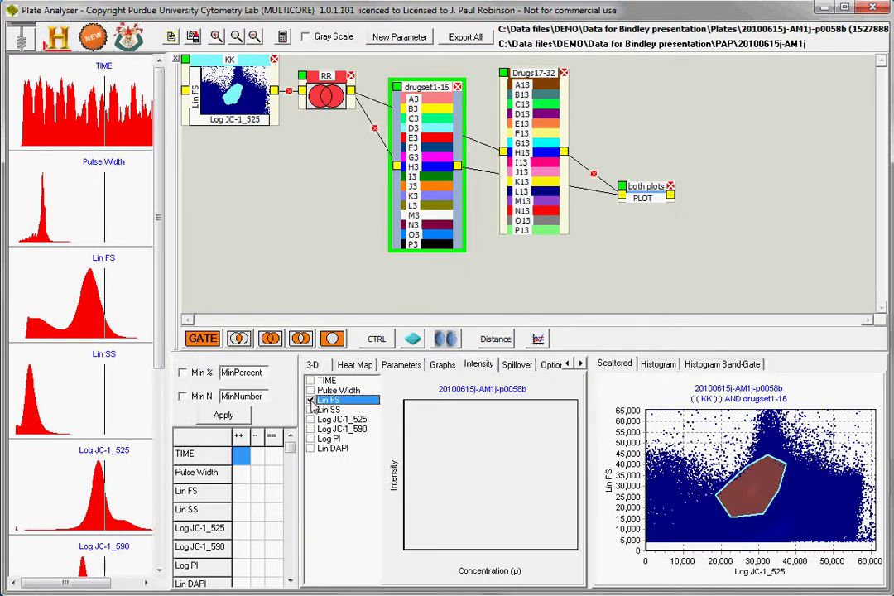
pyautogui.moveTo(587, 462); pyautogui.dragTo(722, 462)
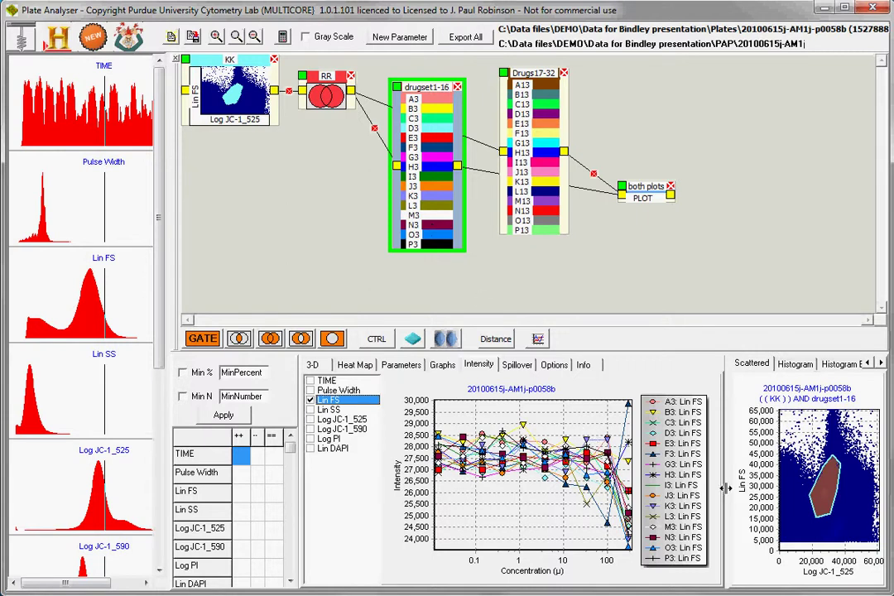
pyautogui.moveTo(721, 476); pyautogui.dragTo(568, 478)
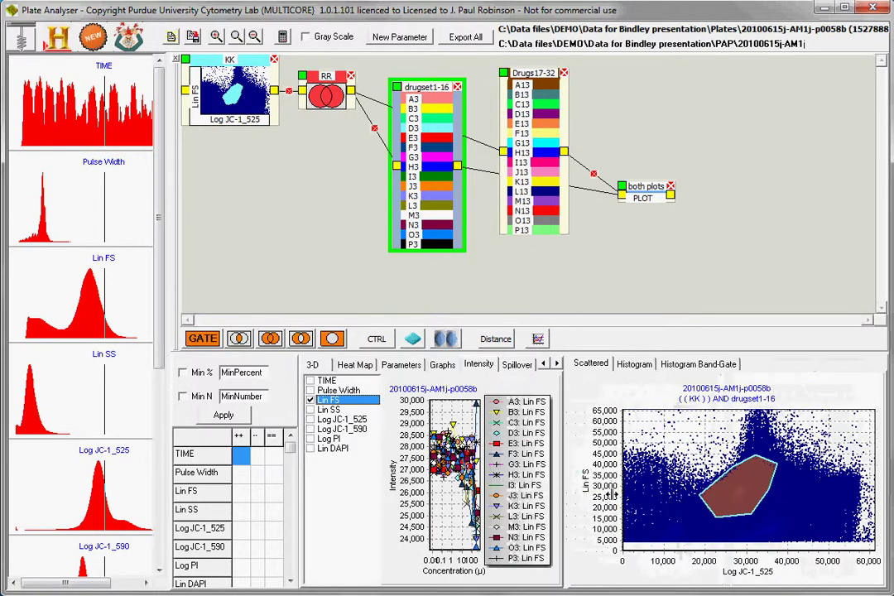
# Step: Enlarge the gating workspace and rearrange the KK, RR, drugset1-16, Drugs17-32 and both plots blocks into a wider layout
pyautogui.moveTo(638, 353)
pyautogui.mouseDown()
pyautogui.moveTo(641, 299)
pyautogui.moveTo(638, 363)
pyautogui.mouseUp()
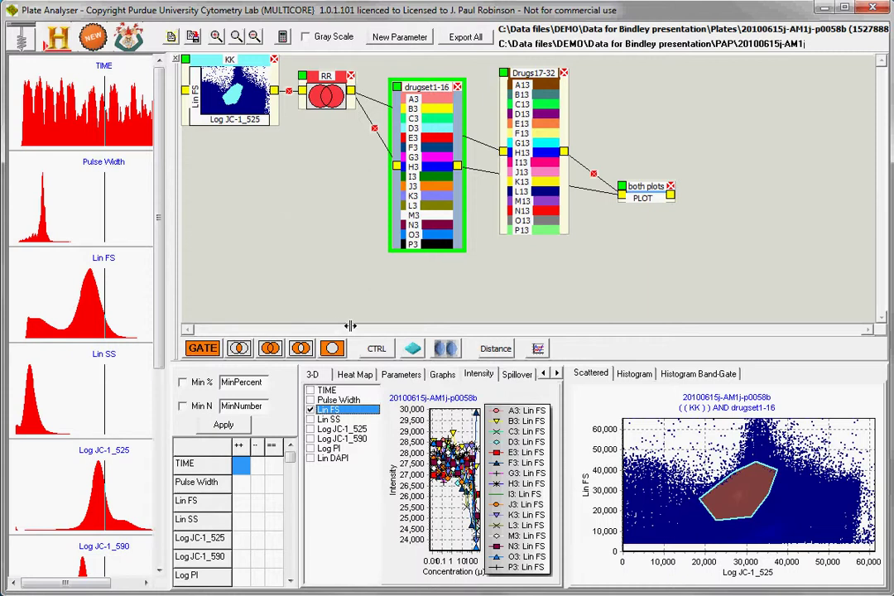
pyautogui.moveTo(244, 62); pyautogui.dragTo(244, 171)
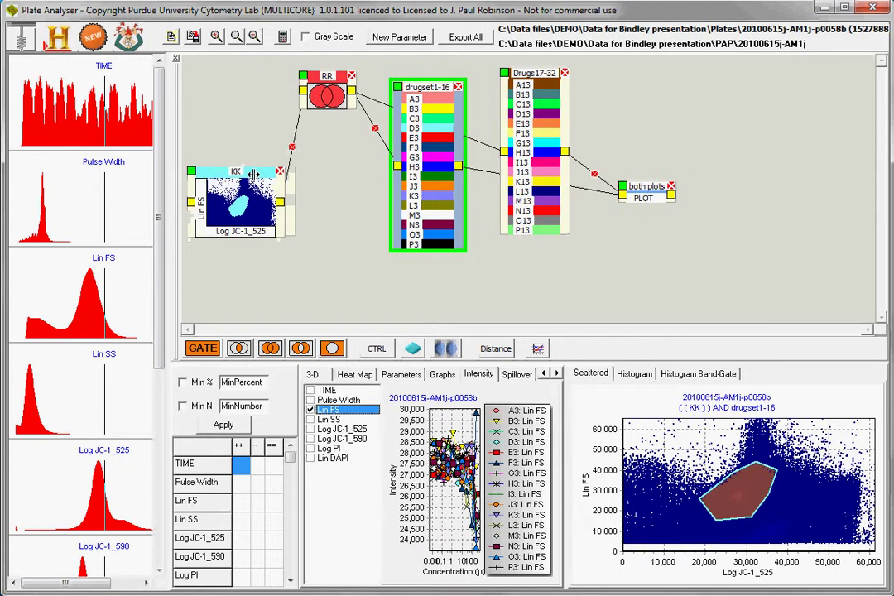
pyautogui.moveTo(338, 76); pyautogui.dragTo(346, 137)
pyautogui.moveTo(447, 81); pyautogui.dragTo(461, 96)
pyautogui.moveTo(534, 73); pyautogui.dragTo(555, 81)
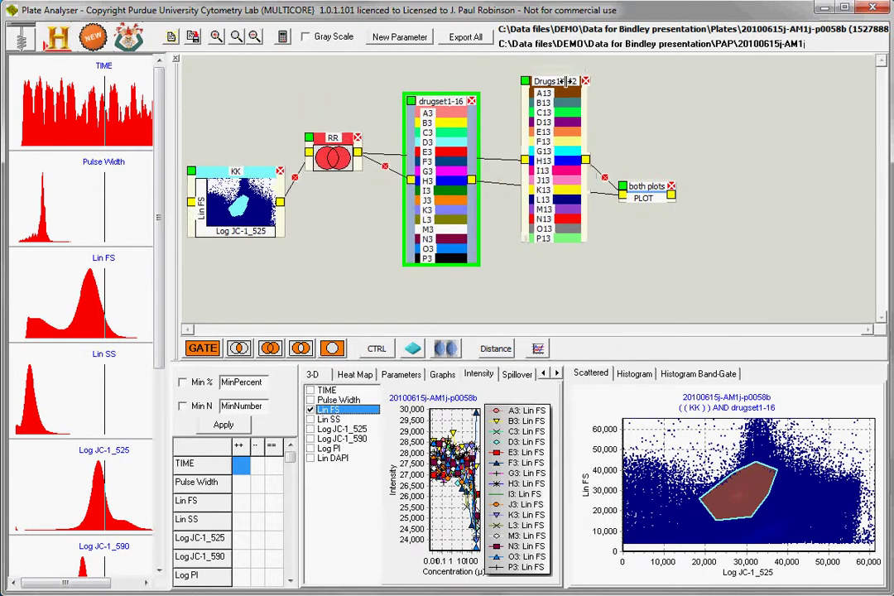
pyautogui.moveTo(650, 190); pyautogui.dragTo(749, 245)
pyautogui.moveTo(556, 79); pyautogui.dragTo(577, 74)
pyautogui.moveTo(428, 80); pyautogui.dragTo(474, 59)
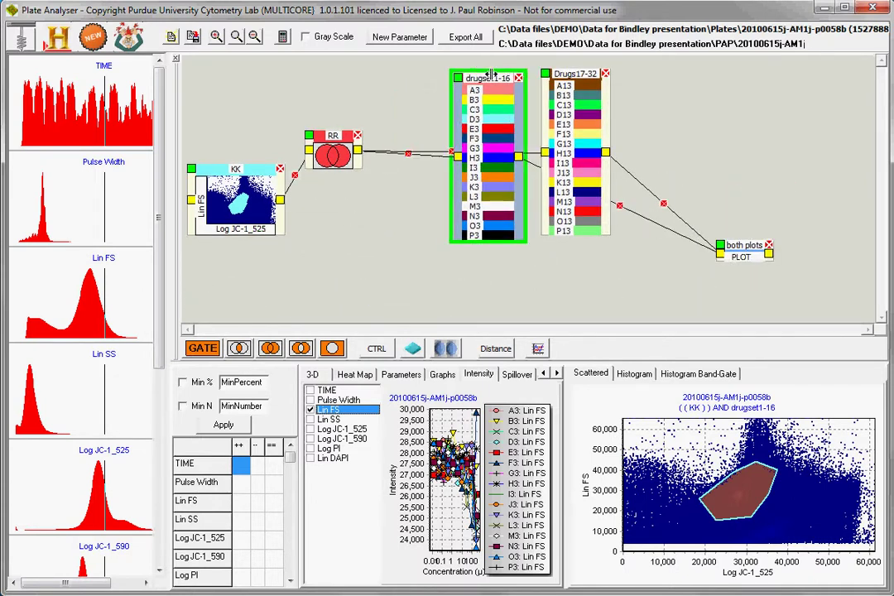
pyautogui.moveTo(335, 134); pyautogui.dragTo(389, 95)
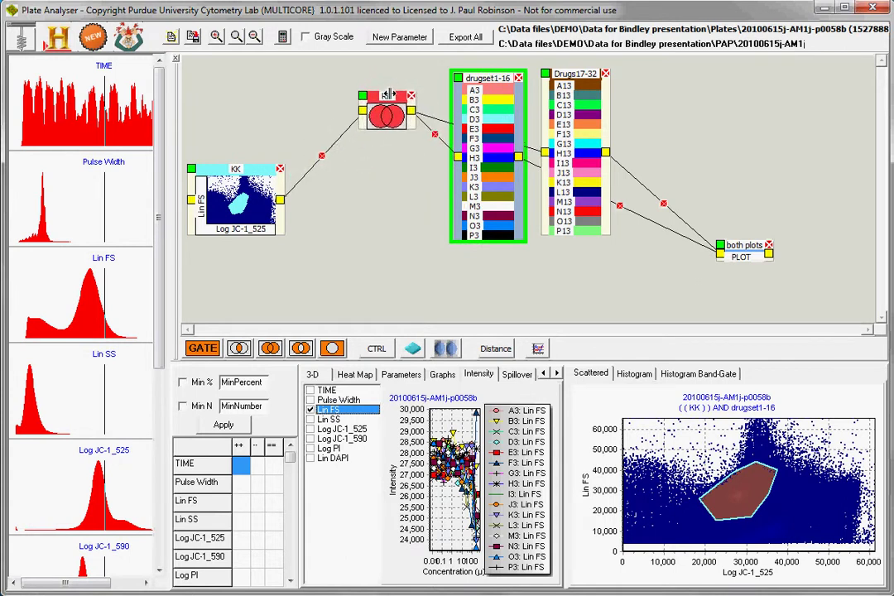
pyautogui.moveTo(258, 169); pyautogui.dragTo(278, 106)
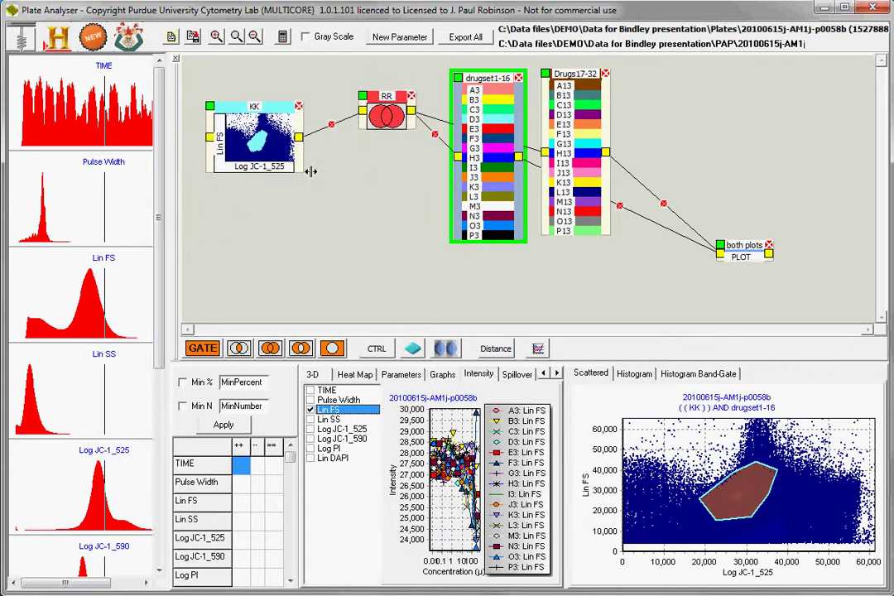
# Step: Rename the KK gate as Good cells and move the RR block down, nearer to that gate
pyautogui.doubleClick(255, 106)
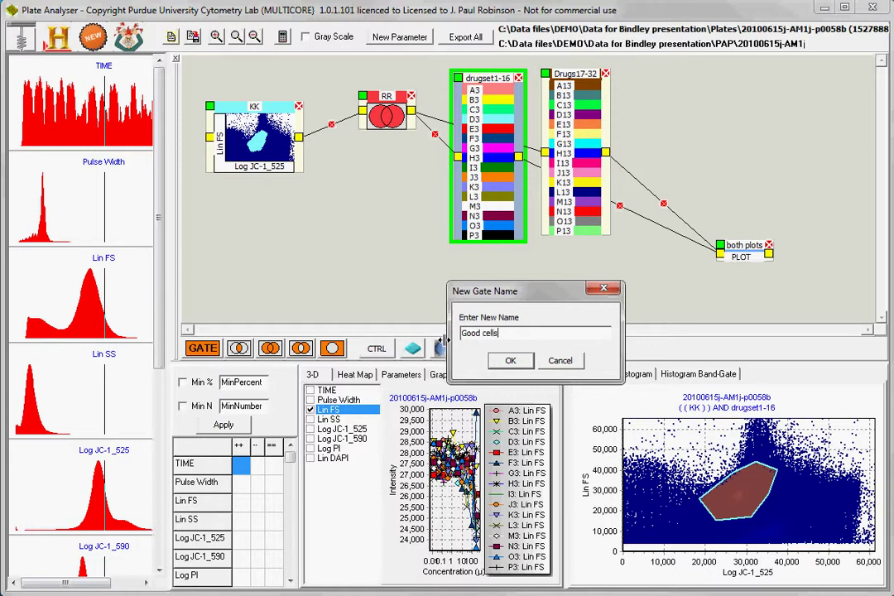
pyautogui.press('Return')
pyautogui.moveTo(385, 95); pyautogui.dragTo(378, 115)
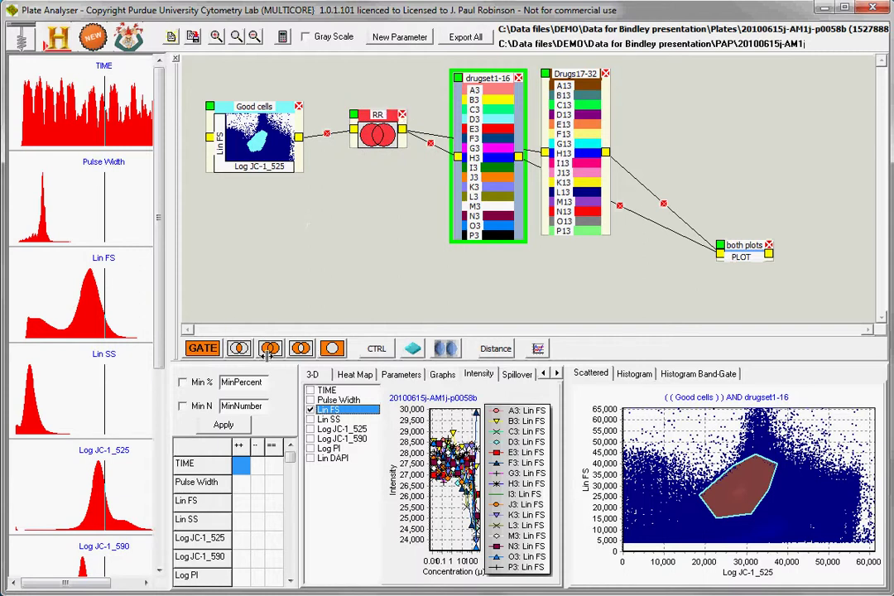
pyautogui.moveTo(392, 118); pyautogui.dragTo(388, 121)
# Step: Space the drugset1-16 and Drugs17-32 blocks further apart and raise the both plots block level with them
pyautogui.moveTo(497, 78); pyautogui.dragTo(482, 95)
pyautogui.moveTo(588, 75); pyautogui.dragTo(603, 78)
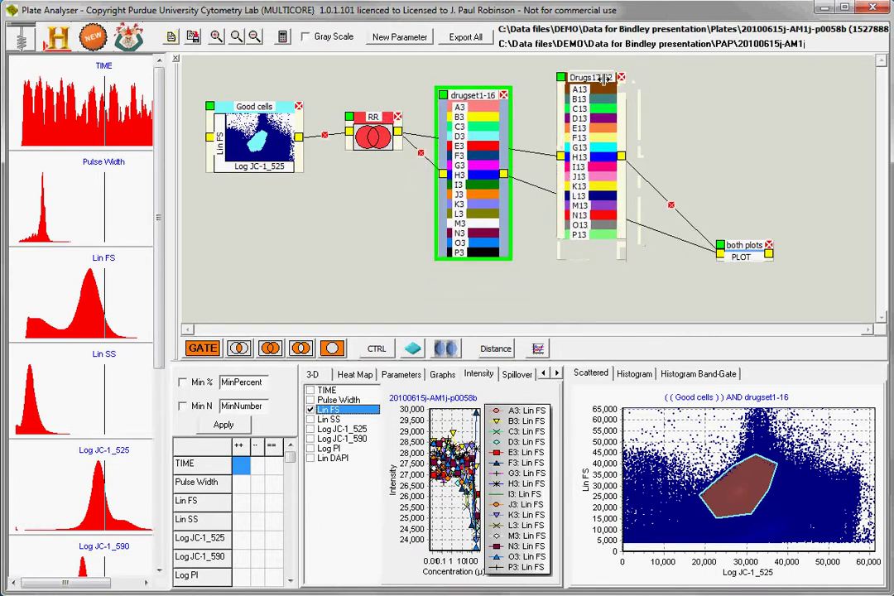
pyautogui.moveTo(463, 95)
pyautogui.mouseDown()
pyautogui.moveTo(398, 98)
pyautogui.moveTo(462, 92)
pyautogui.mouseUp()
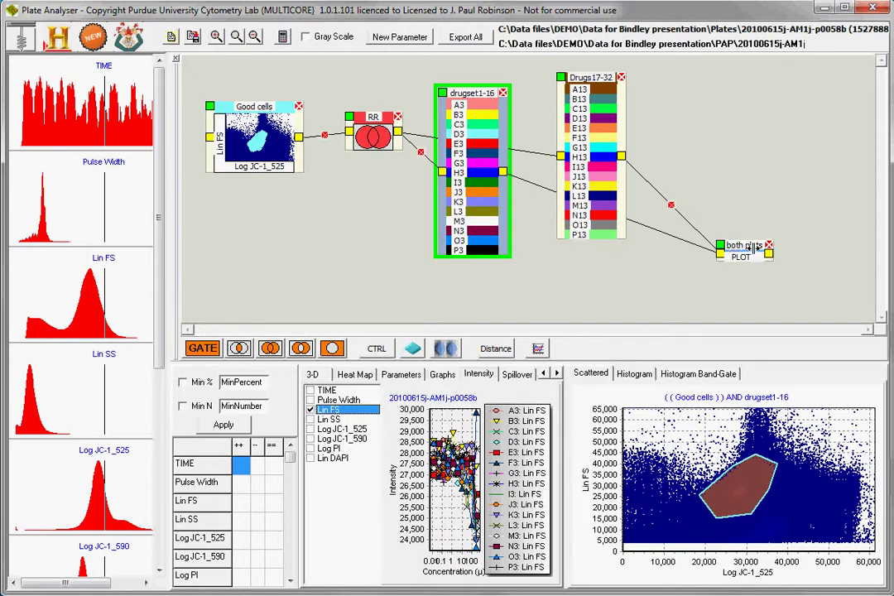
pyautogui.moveTo(749, 247); pyautogui.dragTo(737, 176)
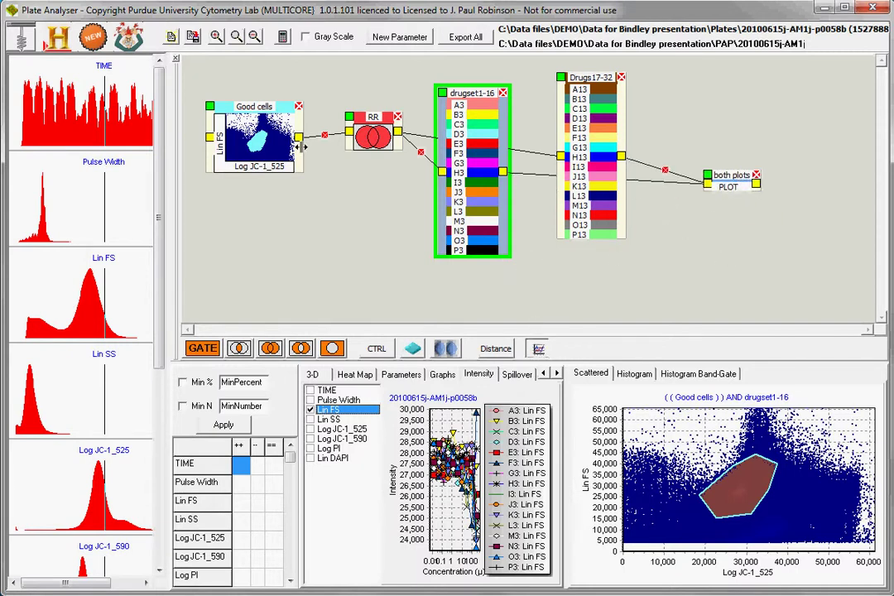
# Step: Add a second plot block below both plots and connect the drugset1-16 and Drugs17-32 outputs to its input
pyautogui.moveTo(302, 146); pyautogui.dragTo(737, 250)
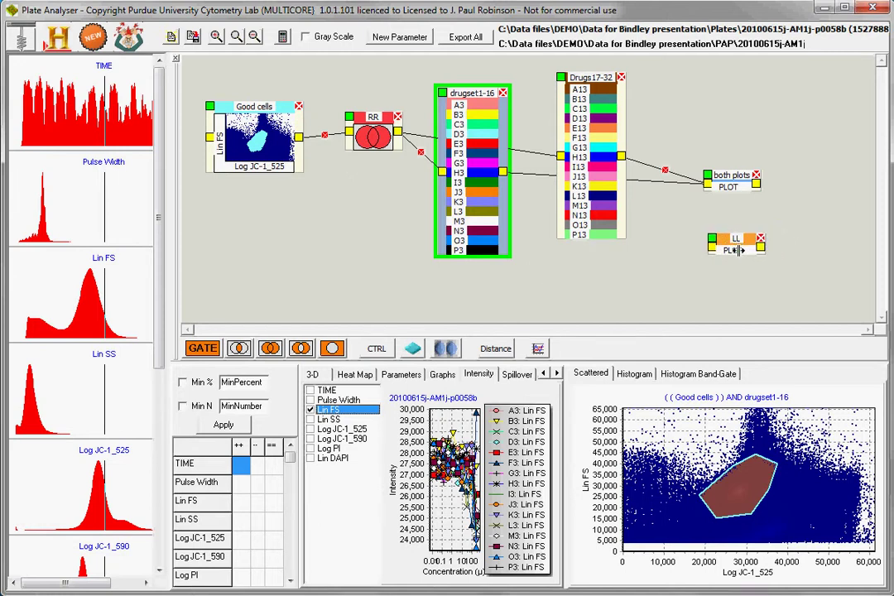
pyautogui.moveTo(710, 246); pyautogui.dragTo(598, 209)
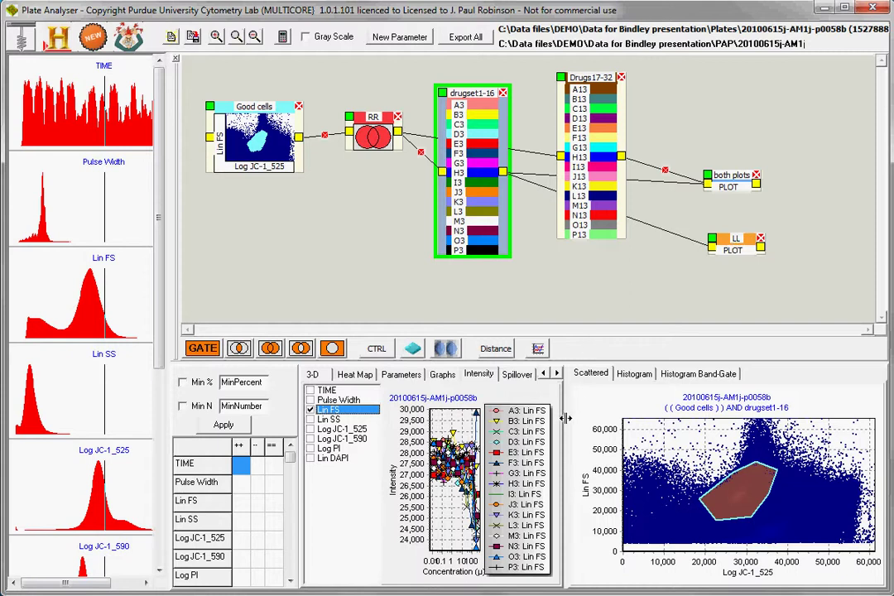
pyautogui.moveTo(566, 418); pyautogui.dragTo(634, 419)
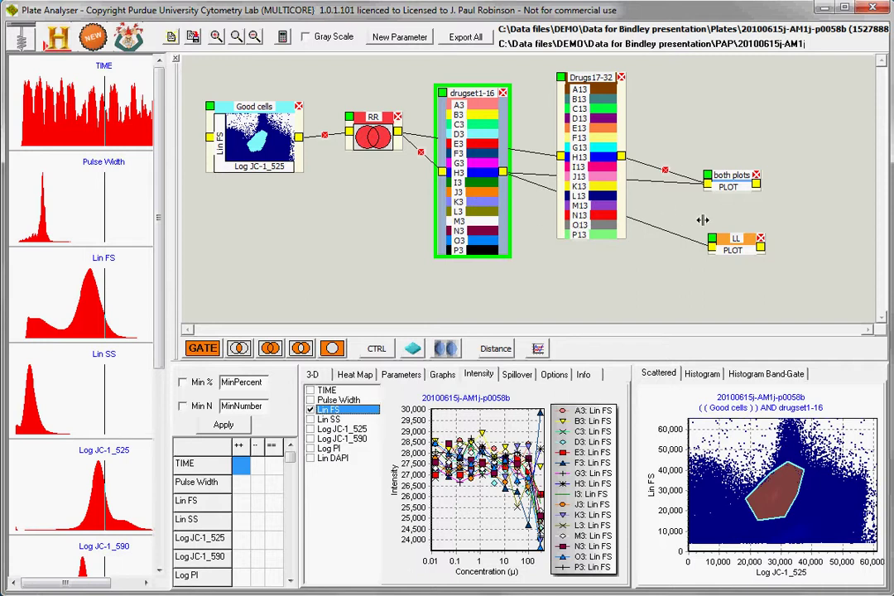
pyautogui.moveTo(684, 225); pyautogui.dragTo(628, 166)
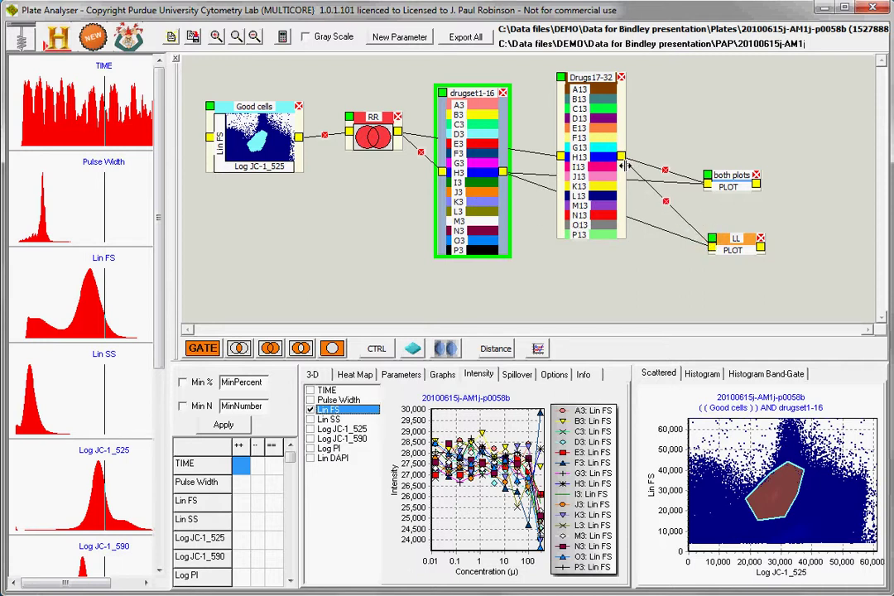
# Step: Enlarge the results area and display the concentration-response graphs for the new plot block and for Drugs17-32 alone
pyautogui.click(725, 250)
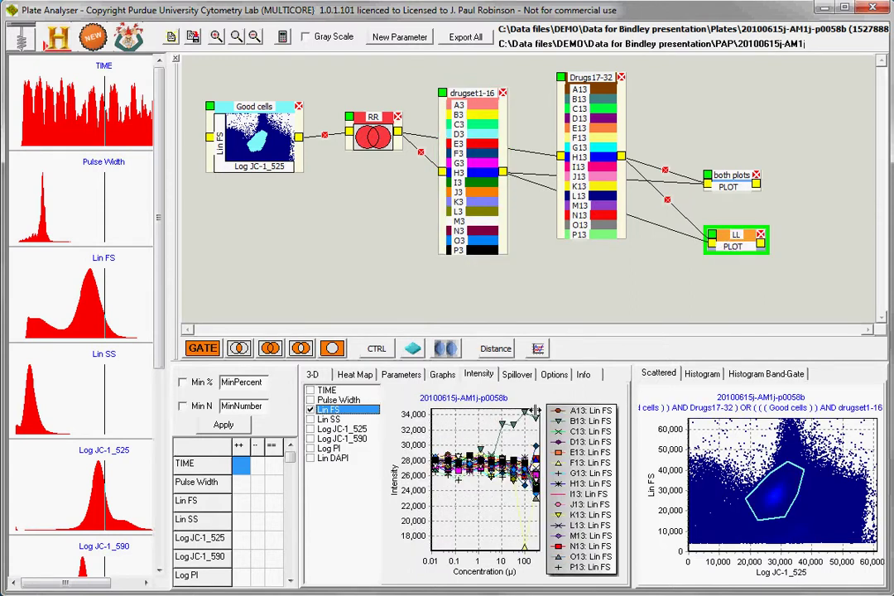
pyautogui.moveTo(633, 499); pyautogui.dragTo(695, 497)
pyautogui.moveTo(513, 361); pyautogui.dragTo(515, 281)
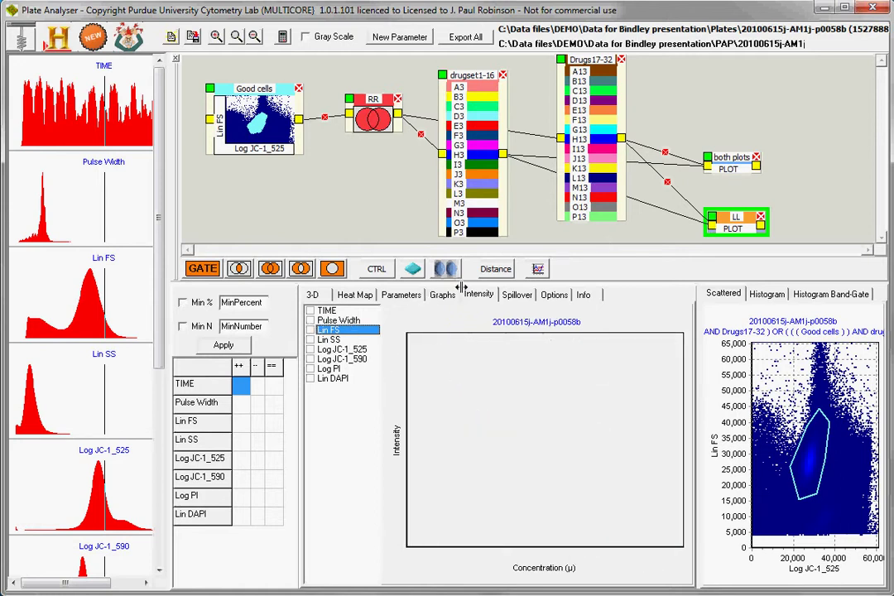
pyautogui.click(438, 293)
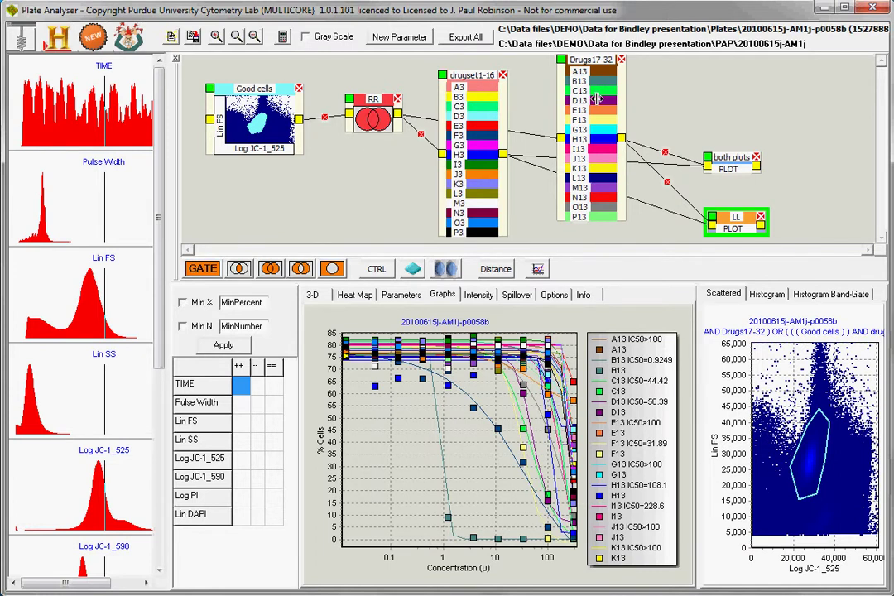
pyautogui.click(598, 166)
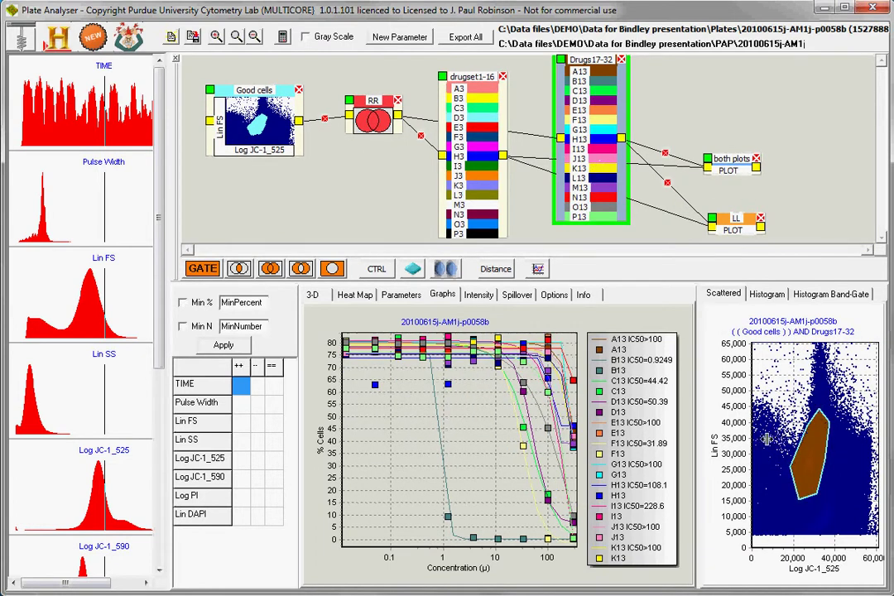
# Step: Examine the program information, the IC50 and distance options, and the spillover matrix settings
pyautogui.click(585, 294)
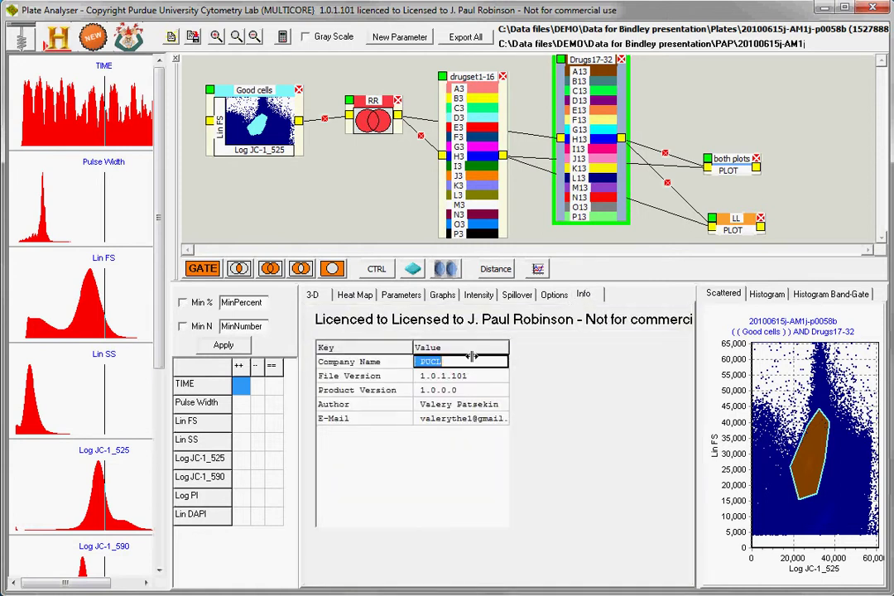
pyautogui.click(554, 295)
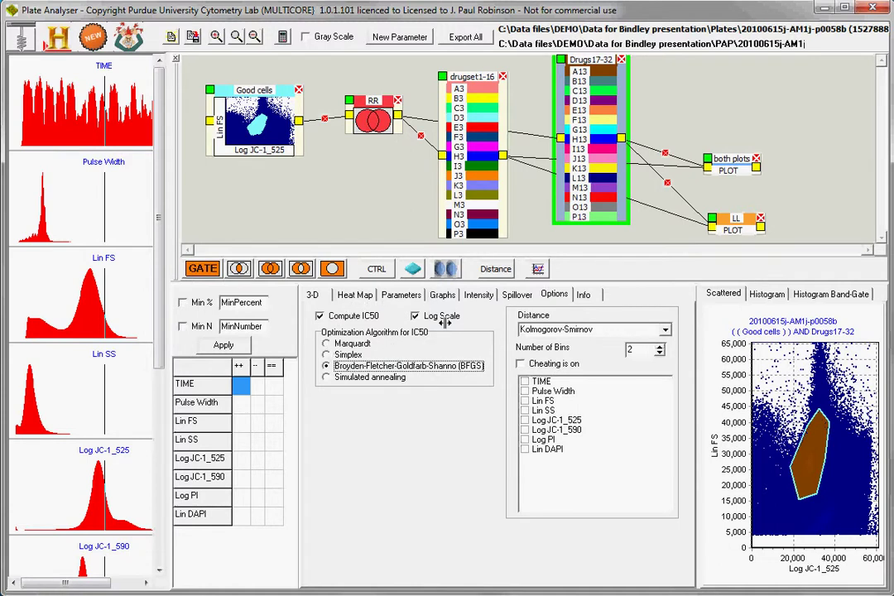
pyautogui.click(415, 315)
pyautogui.click(320, 316)
pyautogui.click(664, 330)
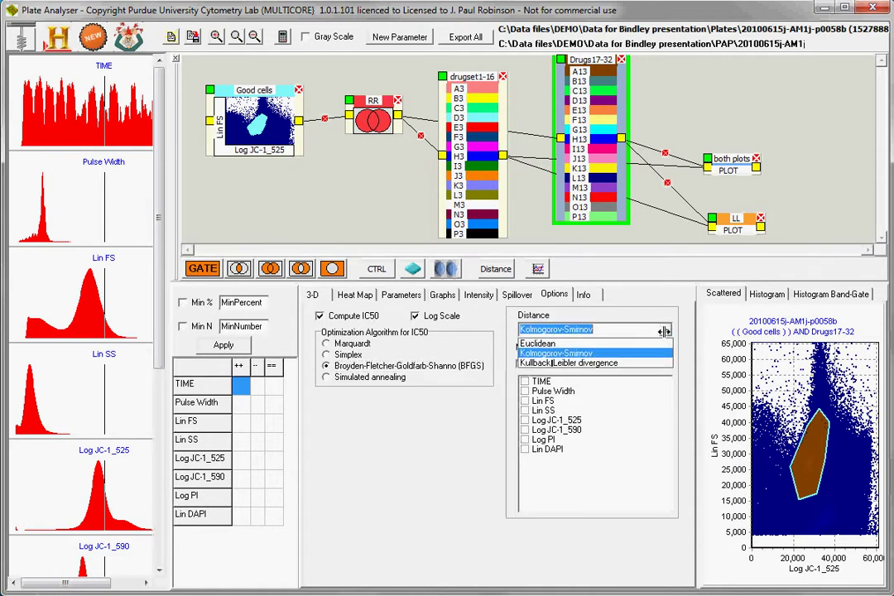
pyautogui.click(664, 329)
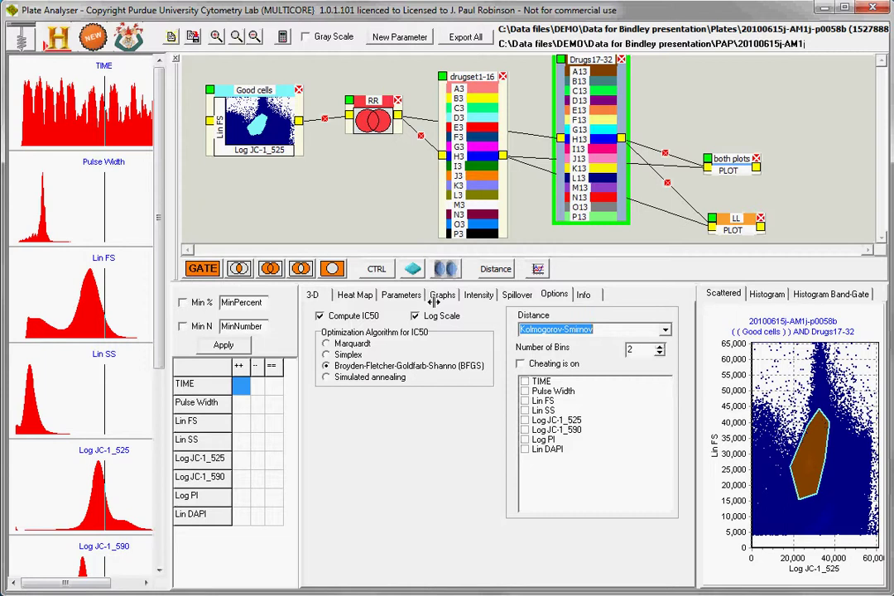
pyautogui.click(517, 295)
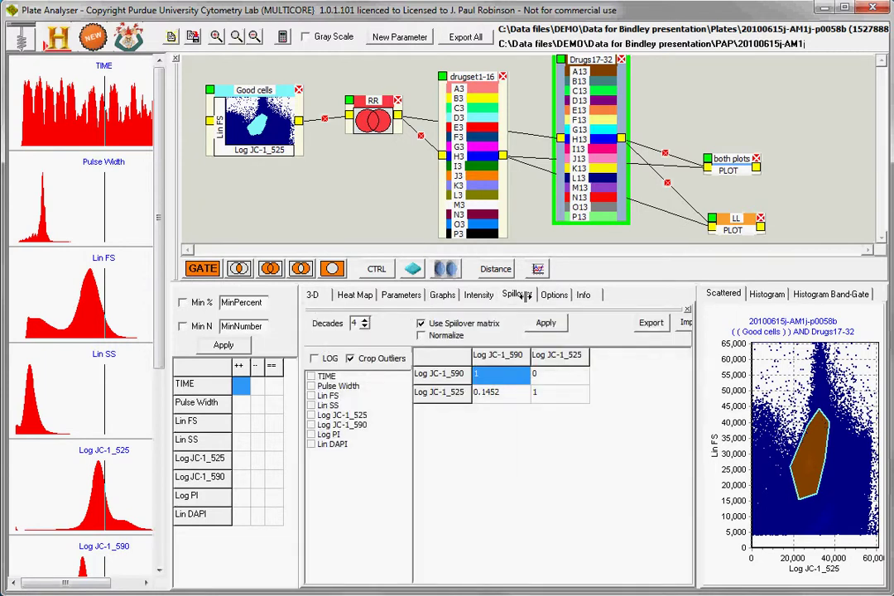
pyautogui.click(421, 323)
# Step: Widen the histogram area and examine the parameter histograms from TIME through Lin DAPI
pyautogui.moveTo(168, 261); pyautogui.dragTo(230, 261)
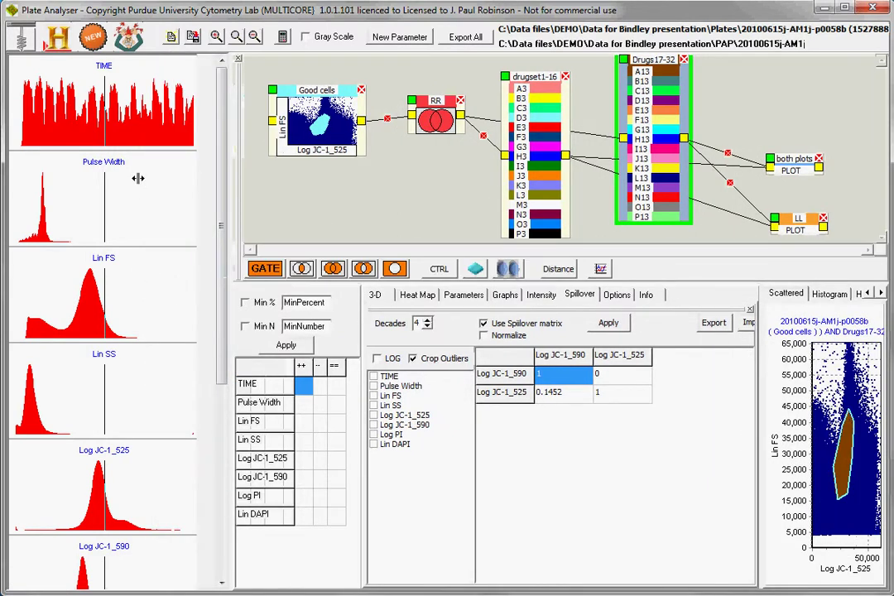
pyautogui.scroll(-5, 190, 273)
pyautogui.scroll(5, 207, 262)
pyautogui.scroll(-5, 208, 240)
pyautogui.scroll(3, 209, 245)
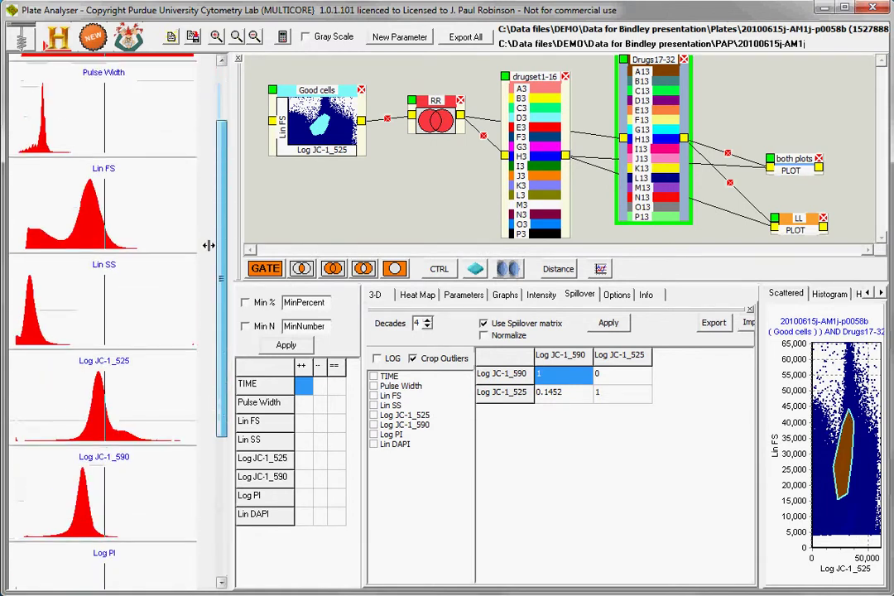
pyautogui.scroll(2, 208, 240)
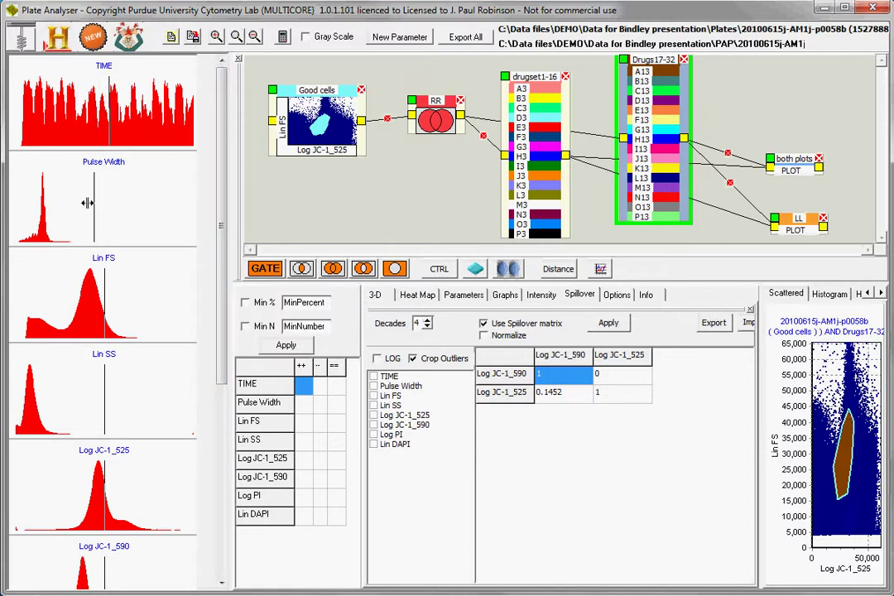
pyautogui.scroll(-3, 214, 302)
pyautogui.scroll(-2, 214, 315)
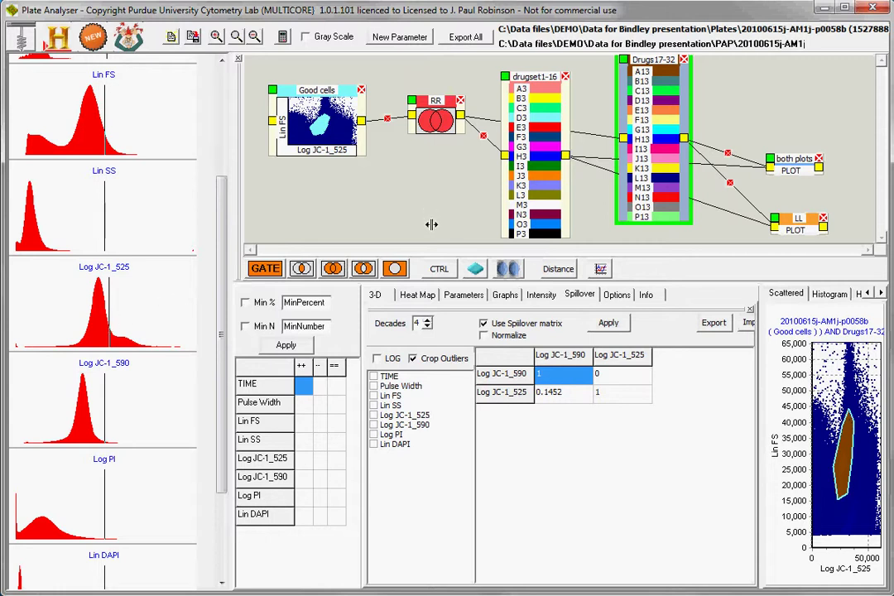
# Step: Display the plate heat map for the Drugs17-32 set
pyautogui.click(420, 294)
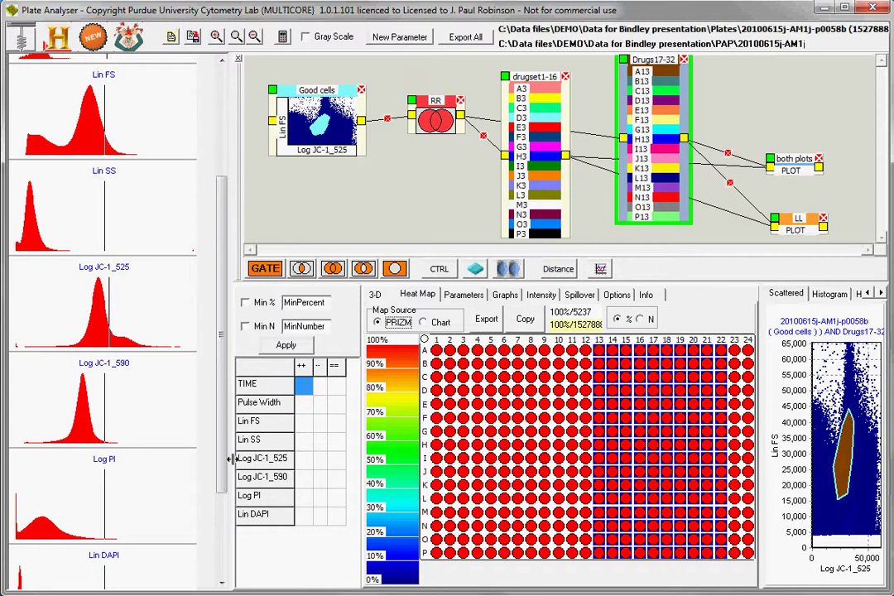
# Step: Mark Log JC-1_525 as positive (++) for the plate heat map and select the drugset1-16 block
pyautogui.click(298, 458)
pyautogui.click(300, 459)
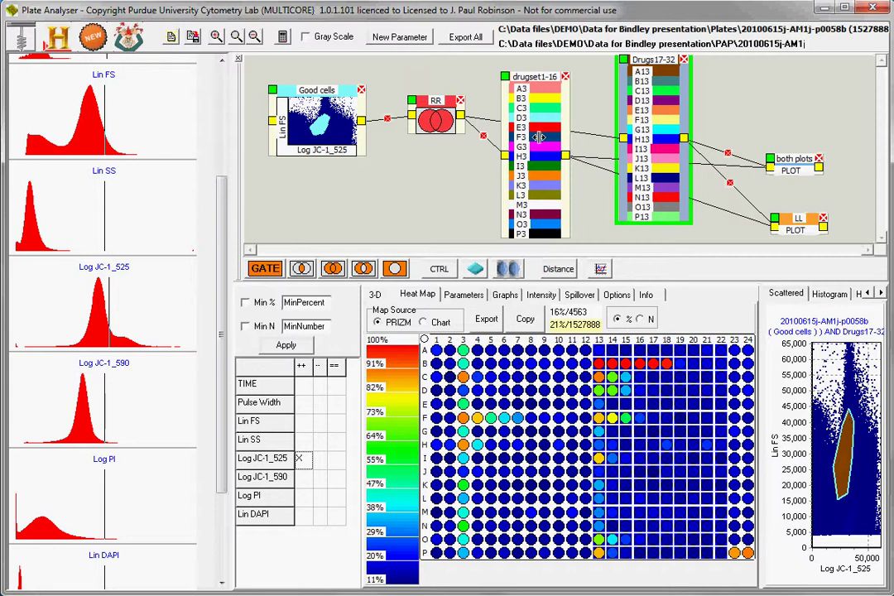
pyautogui.click(539, 151)
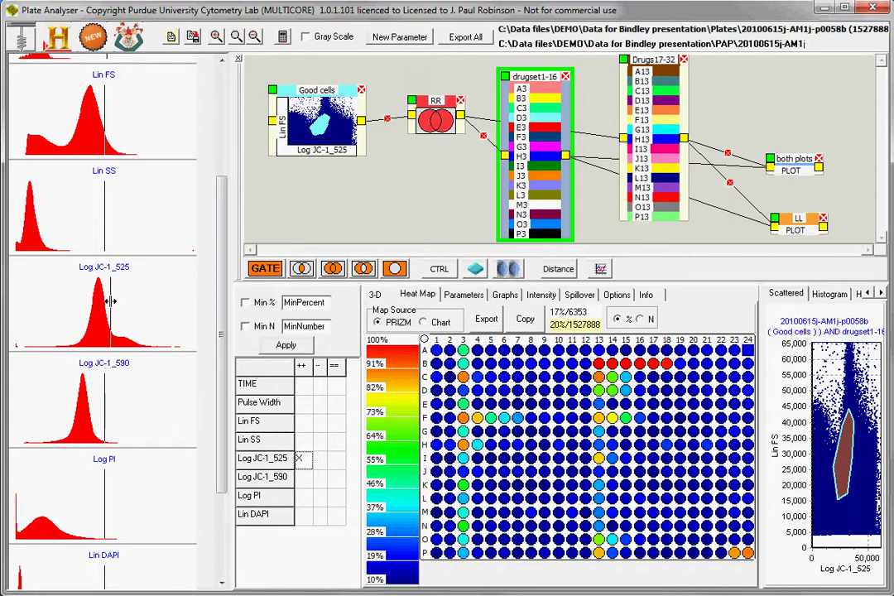
# Step: Move the Log JC-1_525 histogram threshold below the peak and to the far high end, inspect well B13, and settle it just above the peak
pyautogui.moveTo(107, 302); pyautogui.dragTo(81, 293)
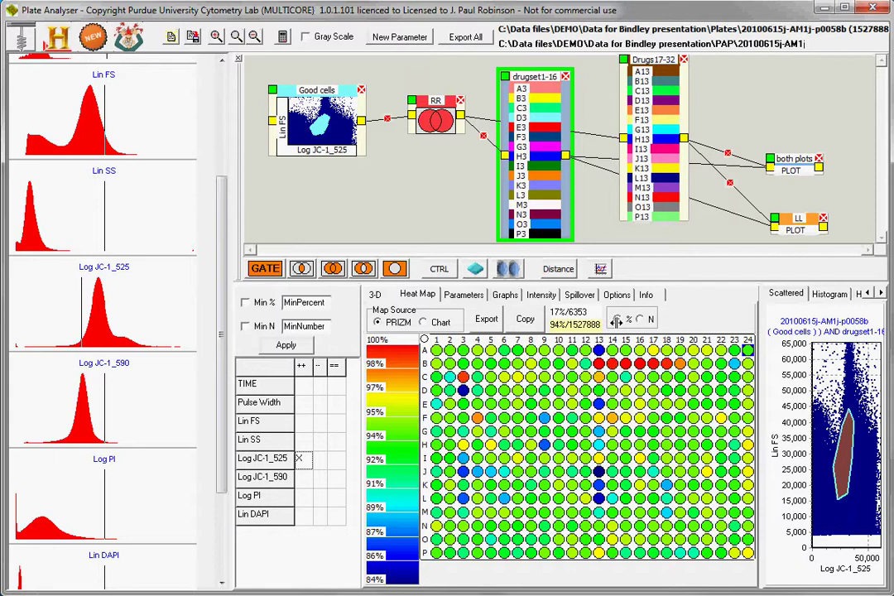
pyautogui.click(617, 319)
pyautogui.moveTo(92, 316); pyautogui.dragTo(199, 332)
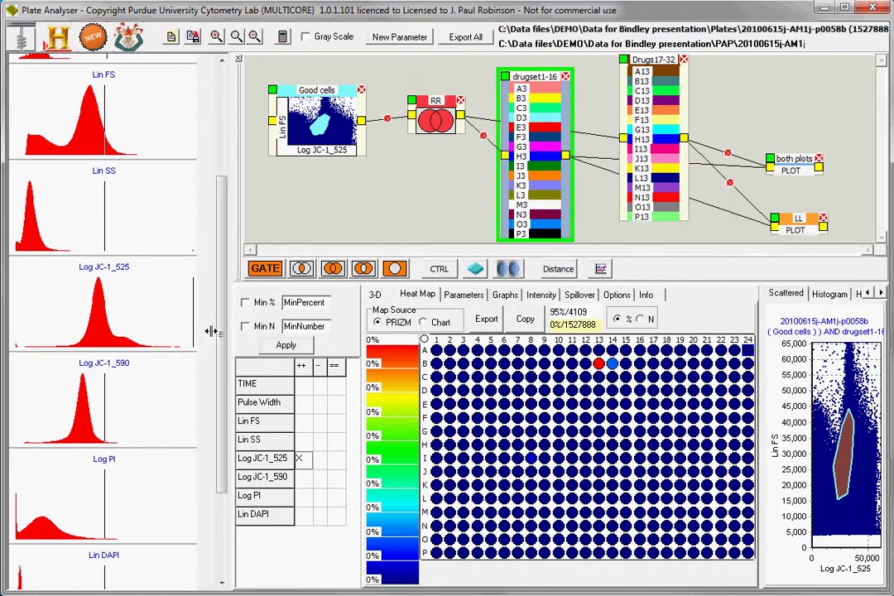
pyautogui.click(598, 362)
pyautogui.moveTo(193, 318); pyautogui.dragTo(104, 321)
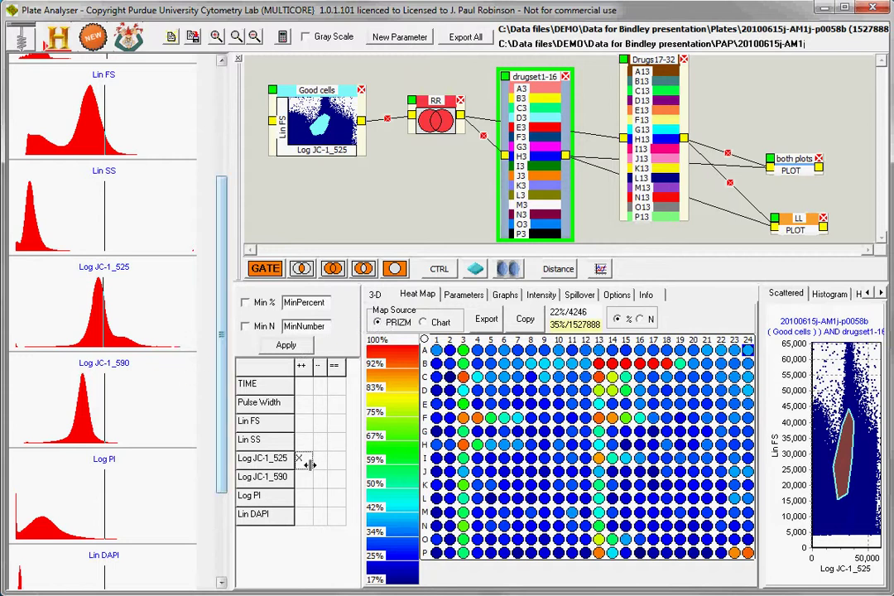
# Step: Switch the heat map criterion from Log JC-1_525 (set to ==) to Log JC-1_590 positive (++), with its threshold just above the peak
pyautogui.click(330, 458)
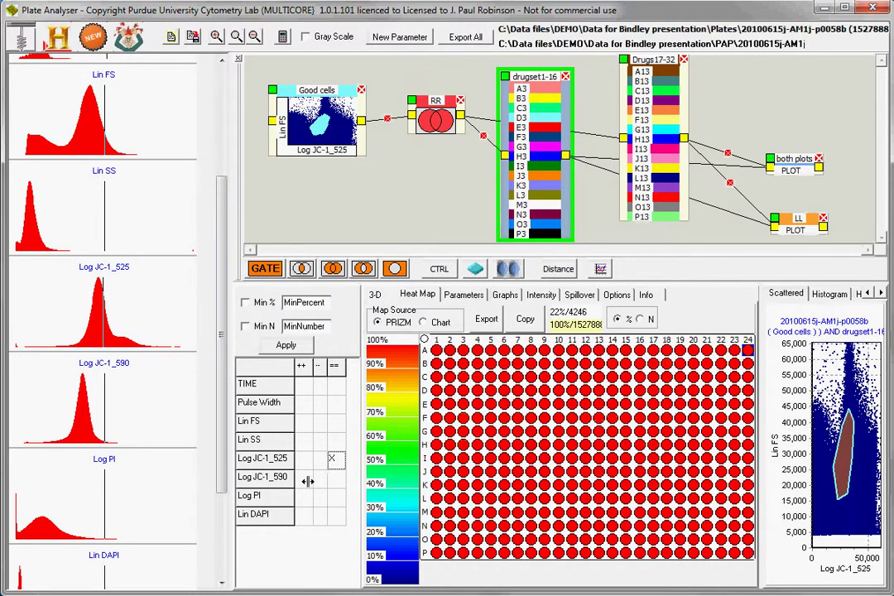
pyautogui.click(303, 479)
pyautogui.moveTo(105, 408)
pyautogui.mouseDown()
pyautogui.moveTo(74, 409)
pyautogui.moveTo(88, 410)
pyautogui.mouseUp()
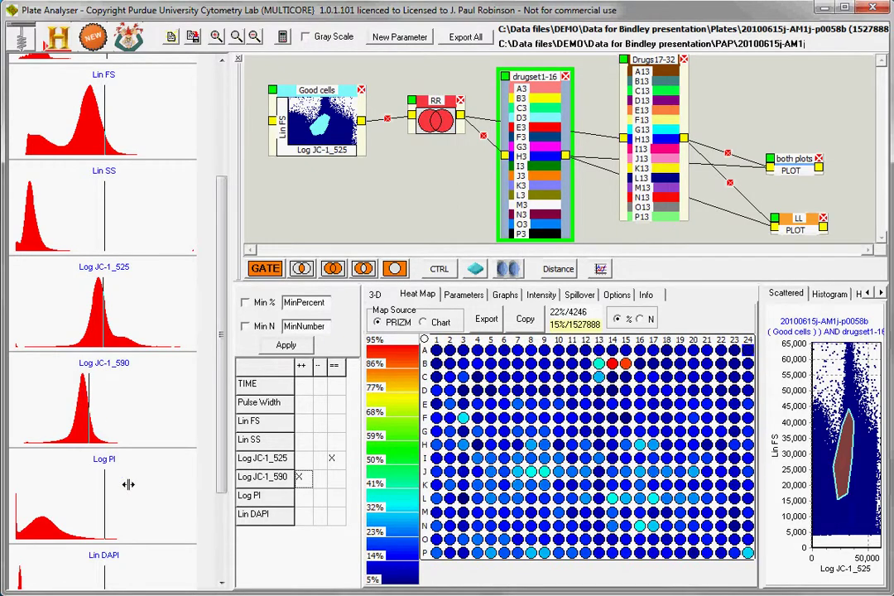